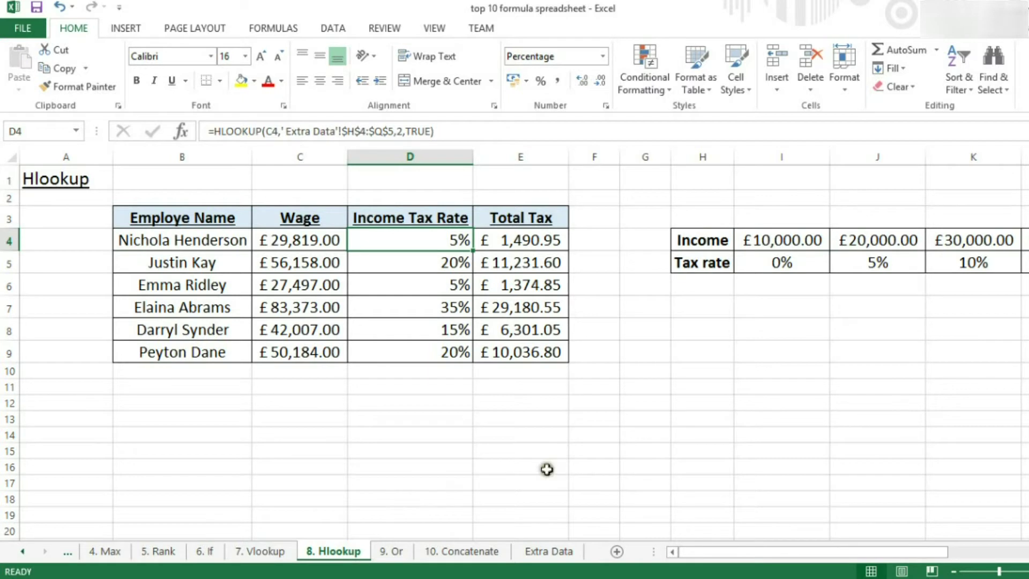
- Review the first employee's wage in C4, the tax-rate row, and D4's existing HLOOKUP formula
drag(712, 548, 589, 520)
click(320, 240)
drag(716, 555, 795, 537)
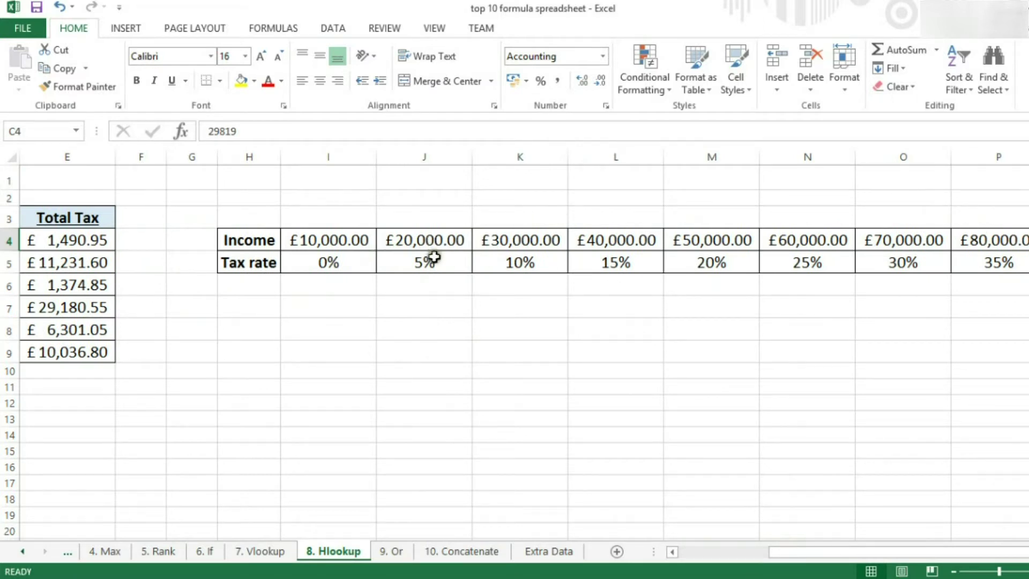
drag(315, 262, 841, 261)
drag(823, 552, 694, 552)
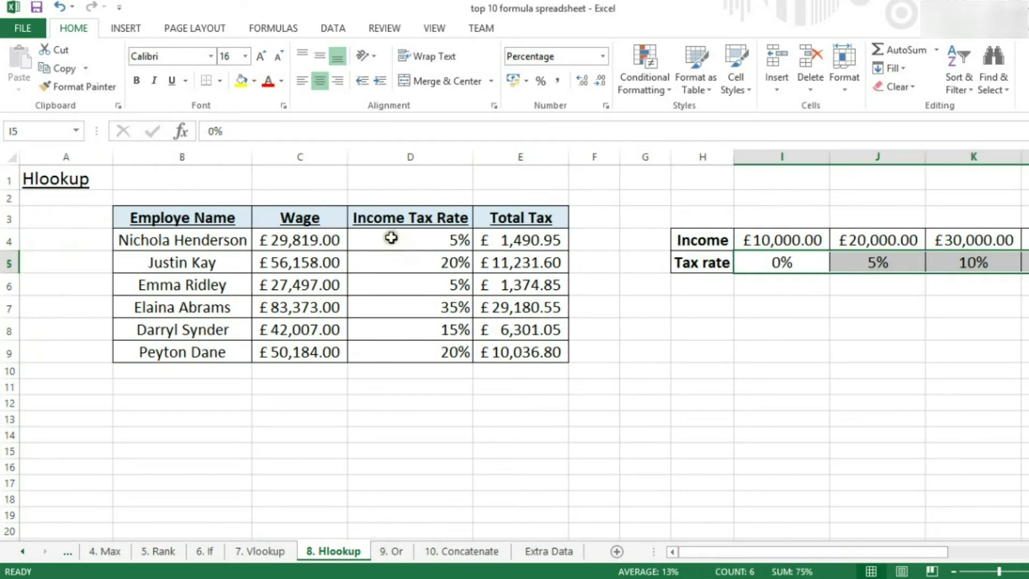
click(293, 242)
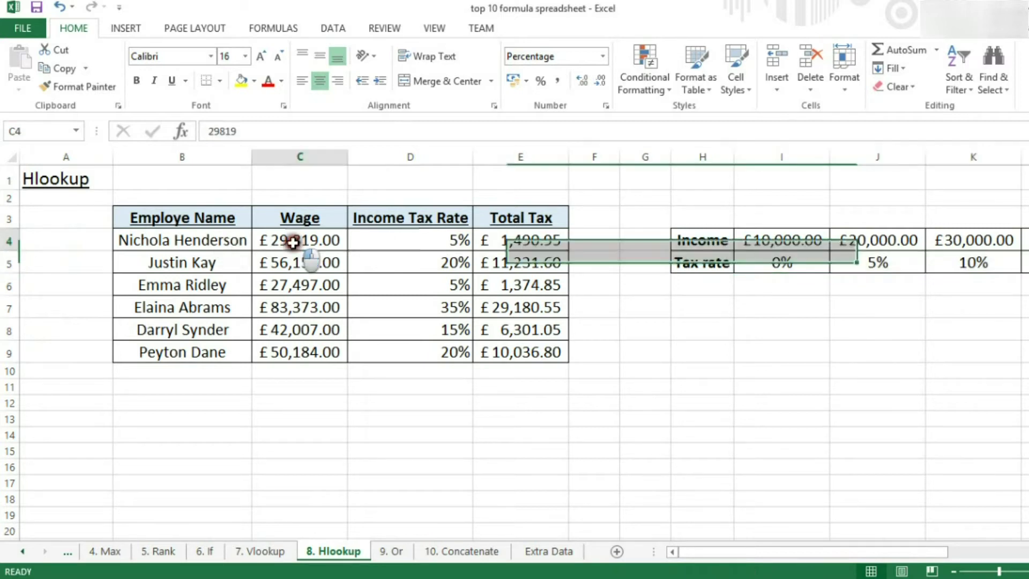
click(383, 240)
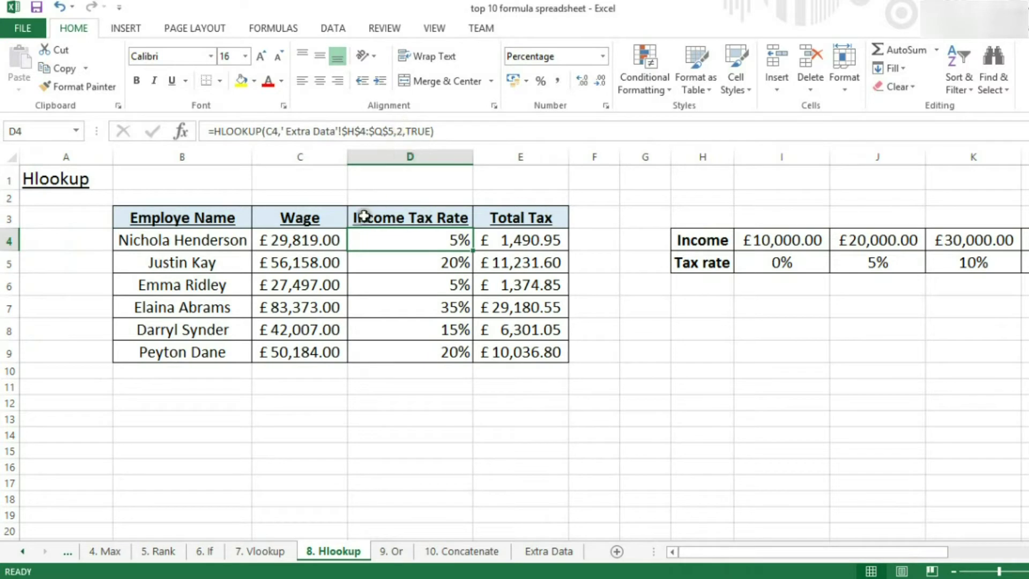
click(301, 237)
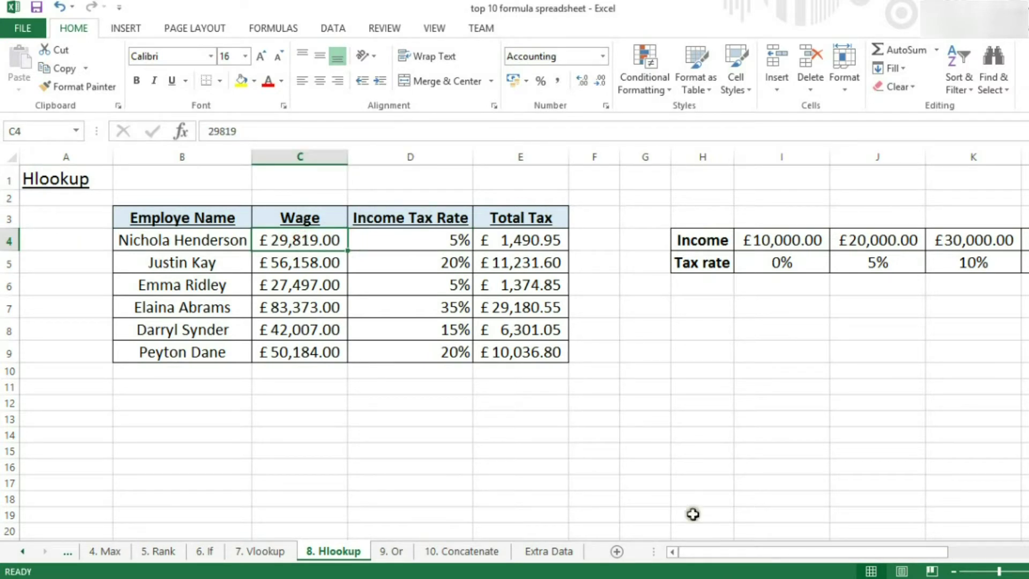
- Check the £20,000 and £30,000 income brackets and their 5% rate in the lookup table
drag(706, 551, 741, 544)
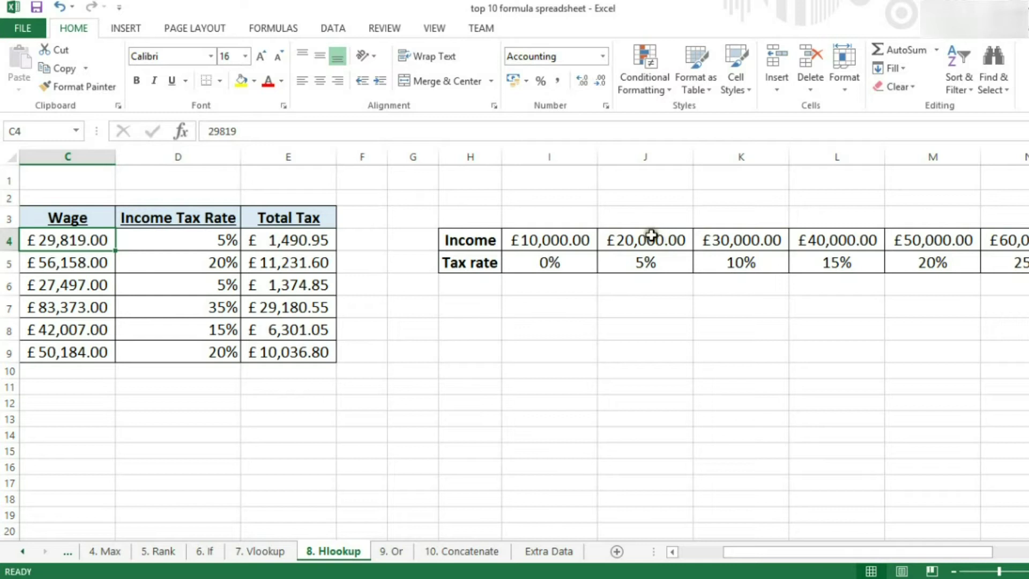
click(650, 262)
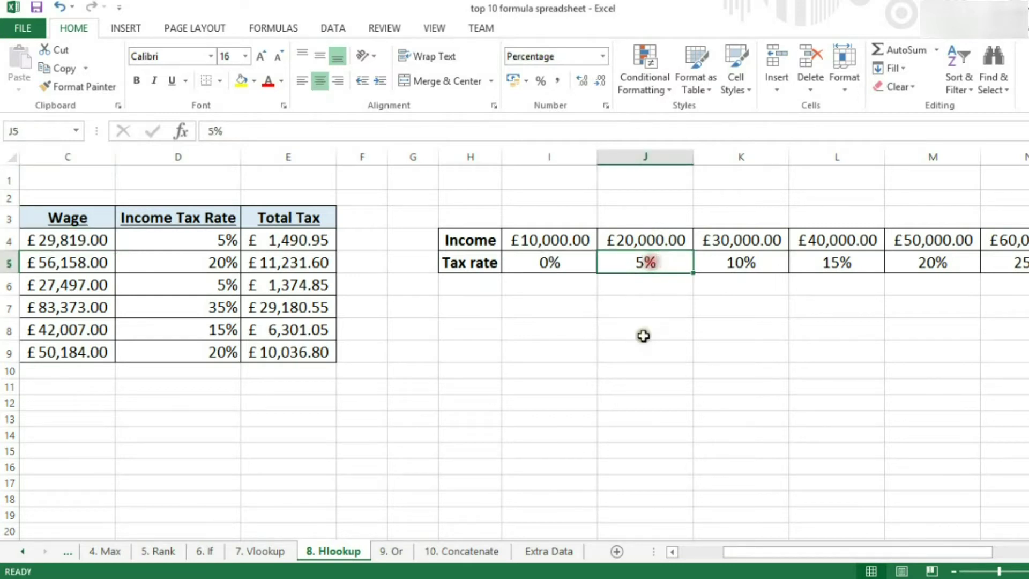
click(751, 550)
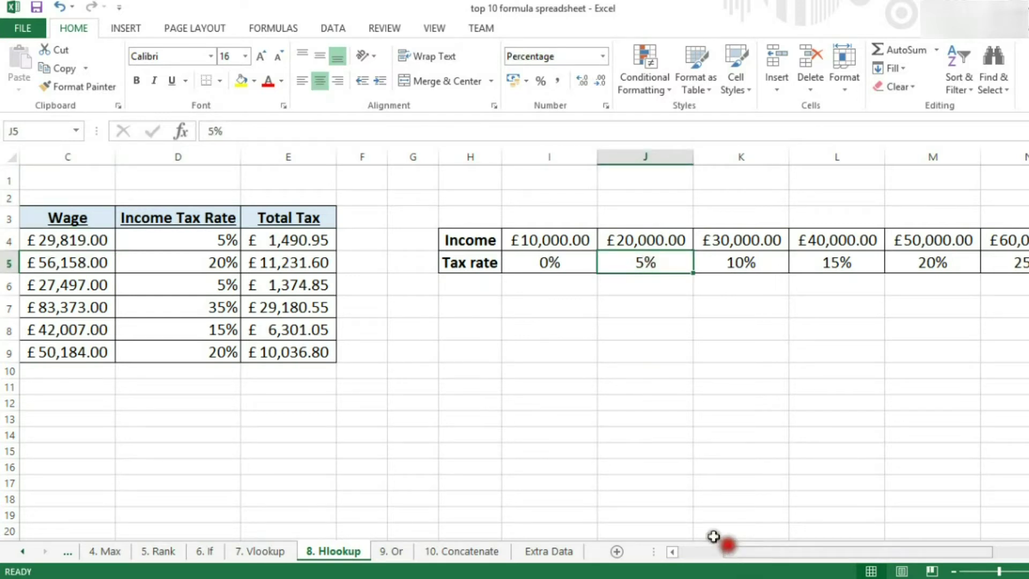
click(731, 242)
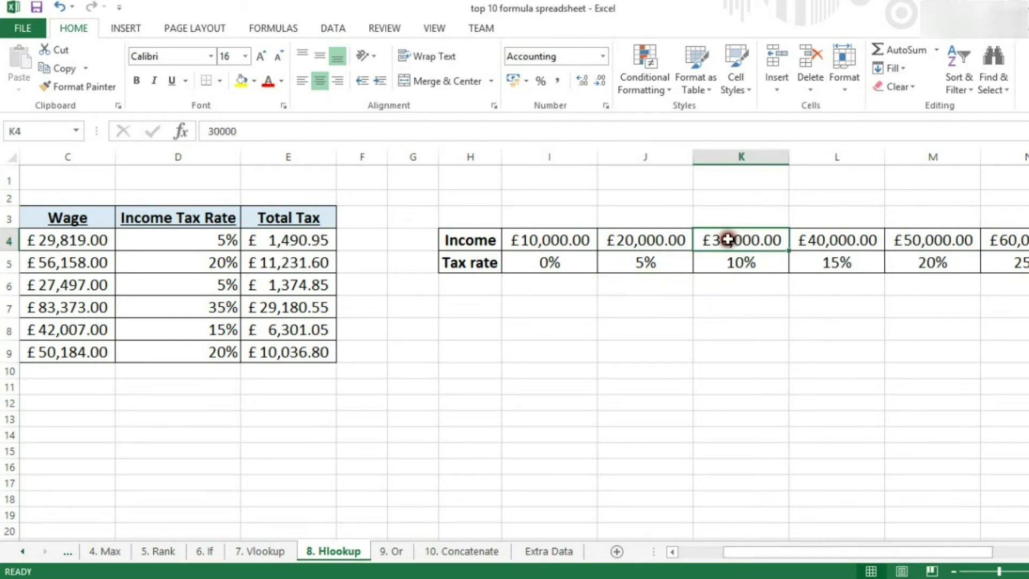
click(629, 236)
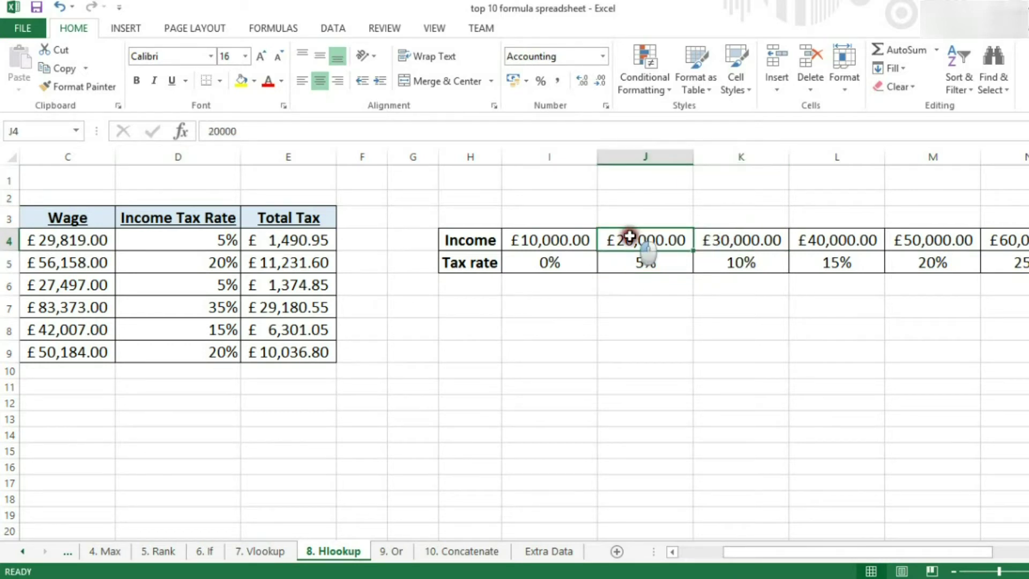
click(641, 263)
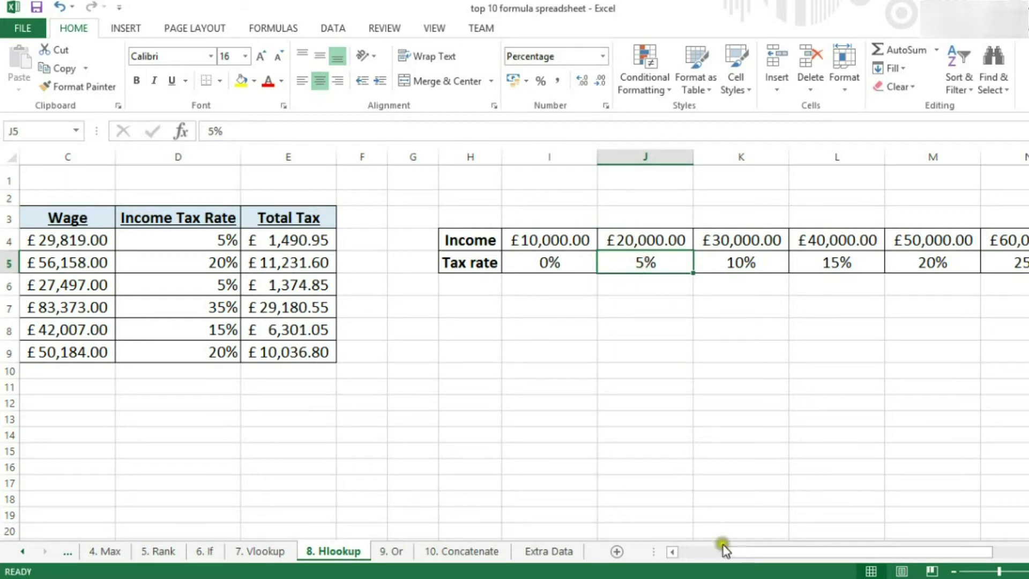
drag(757, 553, 148, 310)
mouse_move(729, 552)
mouse_down()
mouse_move(718, 552)
mouse_move(729, 552)
mouse_up()
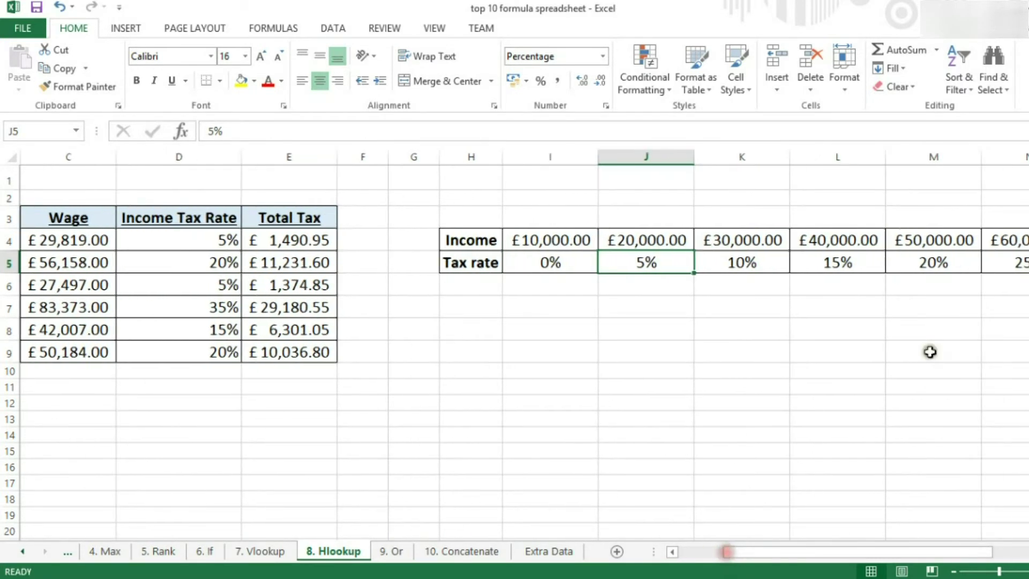
- Check the £50,000 and £60,000 income brackets and the 20% rate for £50,000
drag(831, 557, 863, 552)
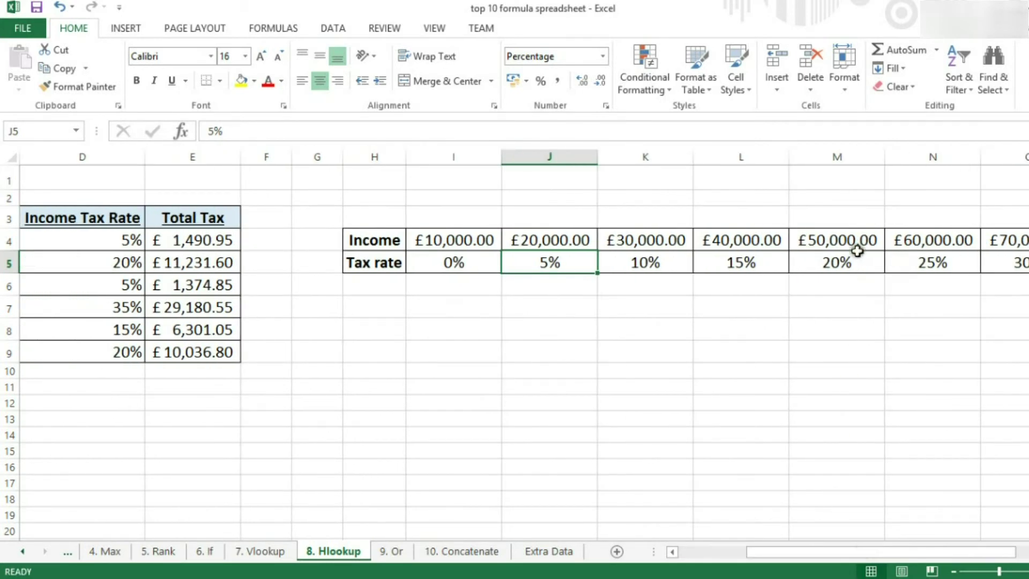
click(914, 240)
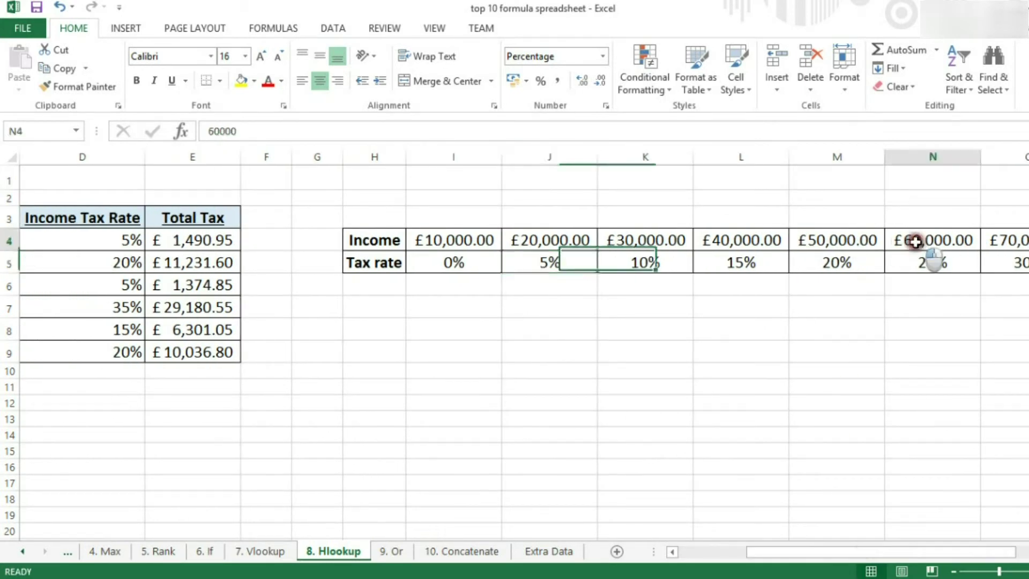
click(869, 242)
click(868, 261)
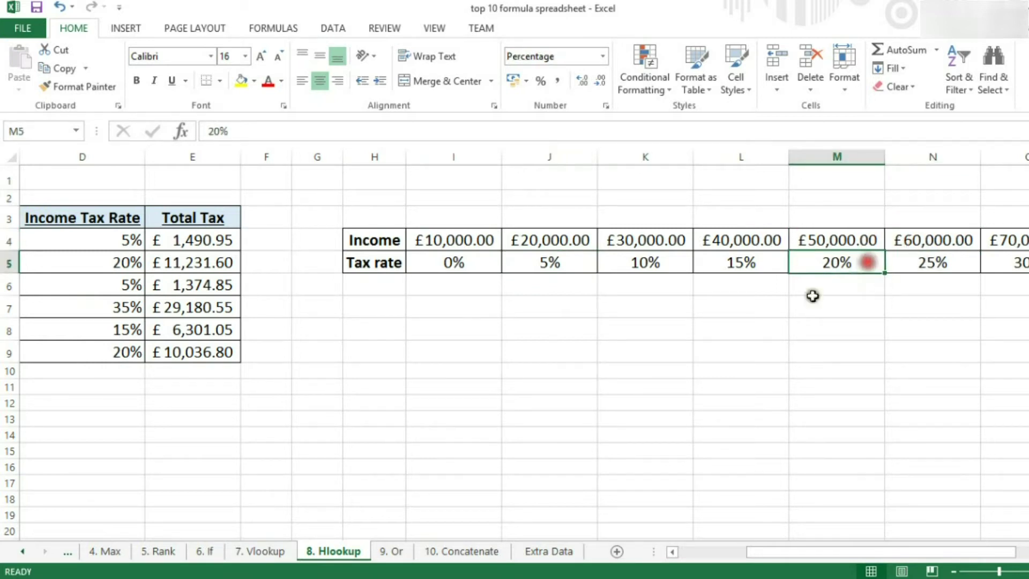
- Compare D5's HLOOKUP formula, then delete the formula from D4
click(111, 264)
drag(800, 551, 598, 540)
click(427, 238)
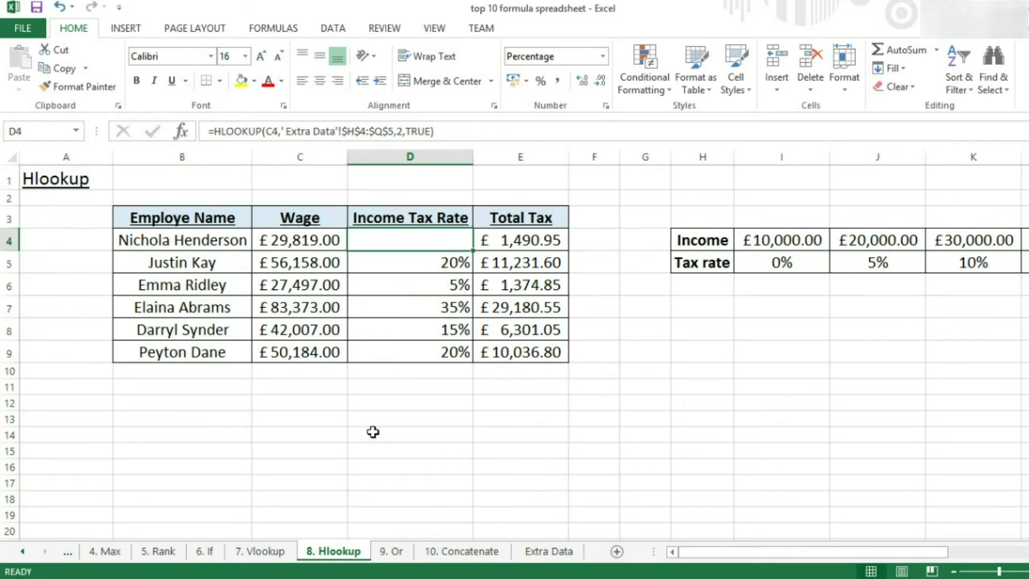
key(Delete)
- Start =HLOOKUP( in D4 and take the wage in C4 as the lookup value
click(409, 405)
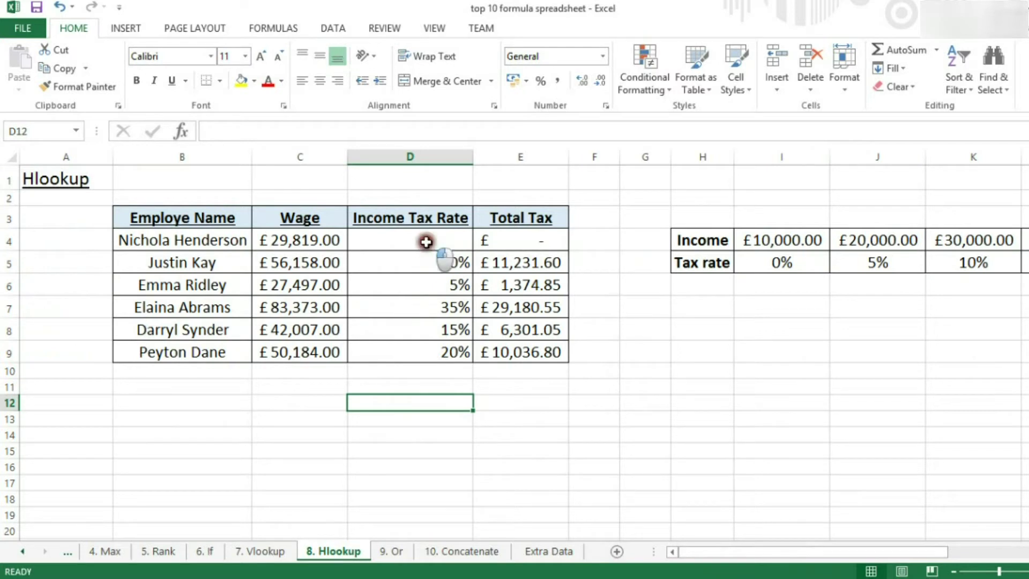
click(426, 241)
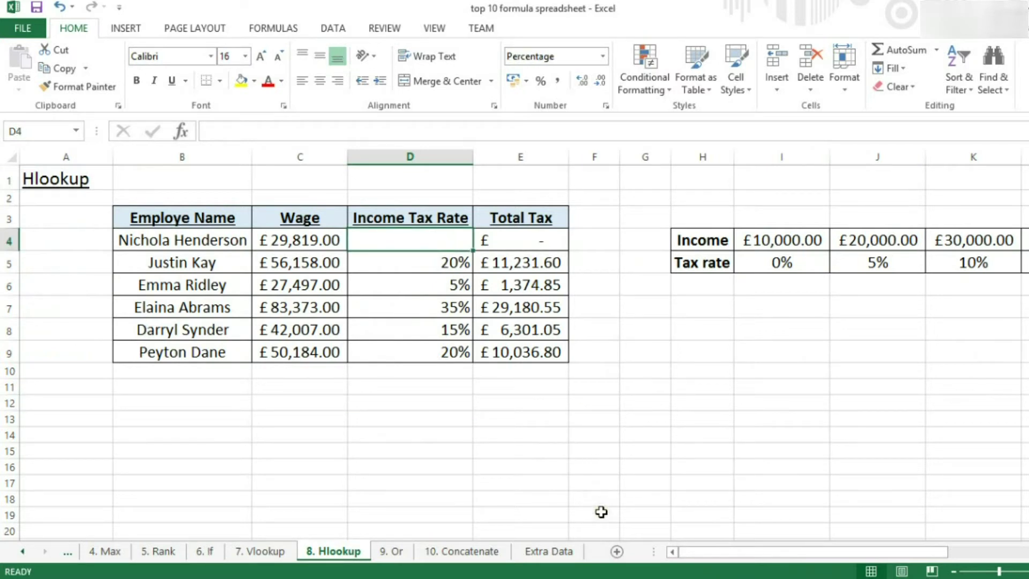
text(=hl)
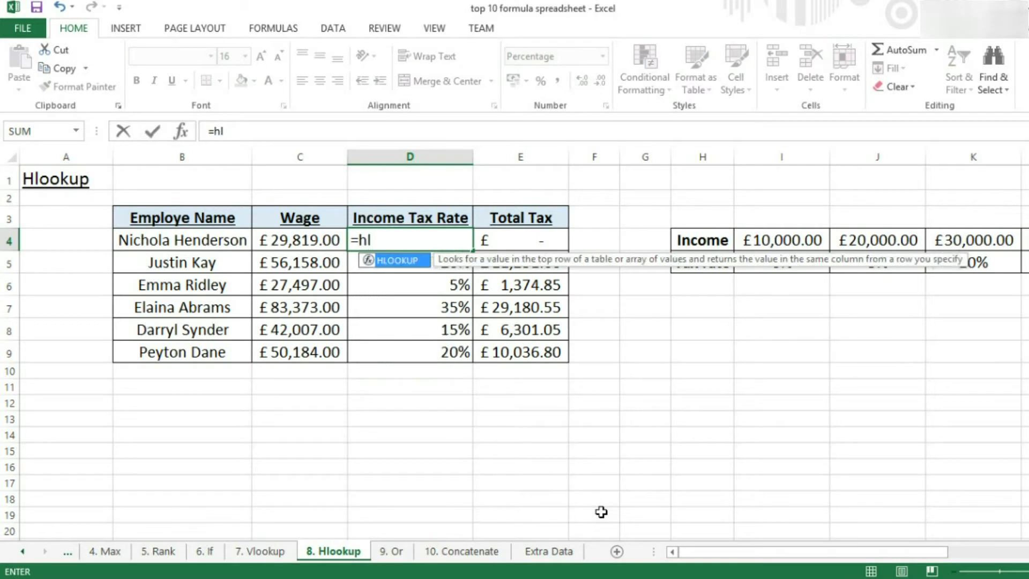
key(Tab)
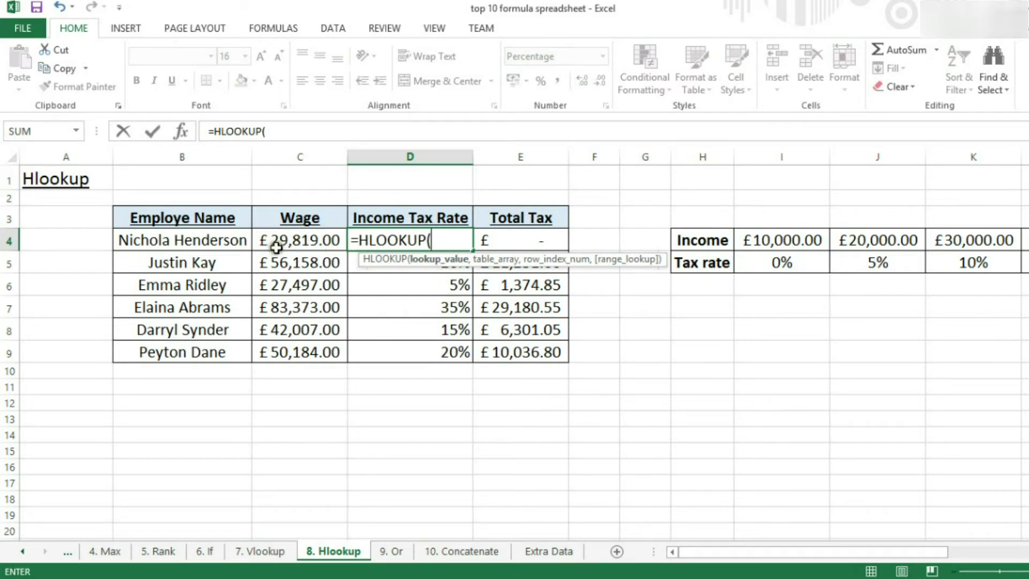
click(299, 239)
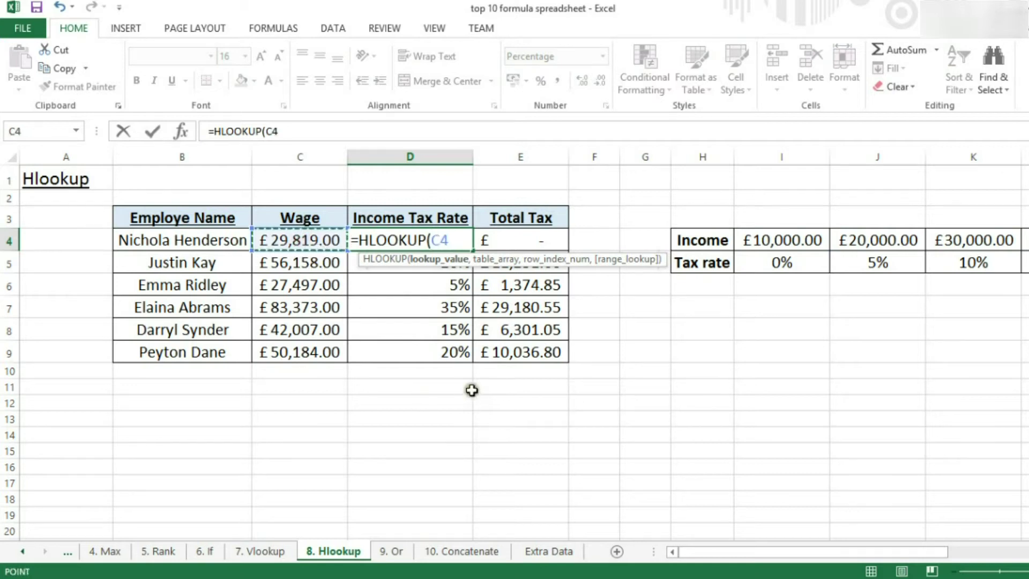
- Extend the formula to =HLOOKUP(C4,$I$4:$Q$5, with the absolute income/tax-rate table
text(,)
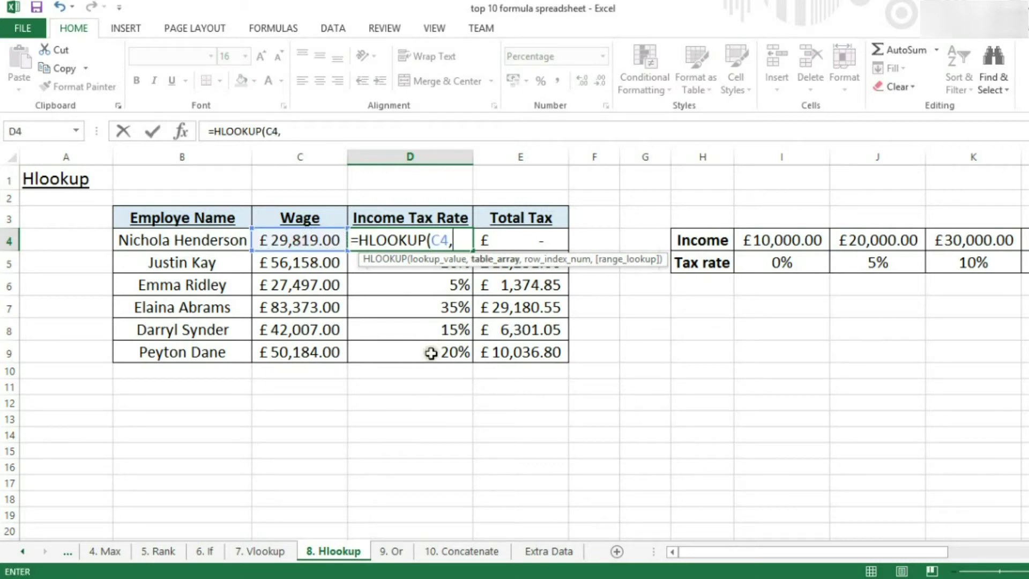
drag(728, 551, 854, 531)
drag(217, 240, 1008, 264)
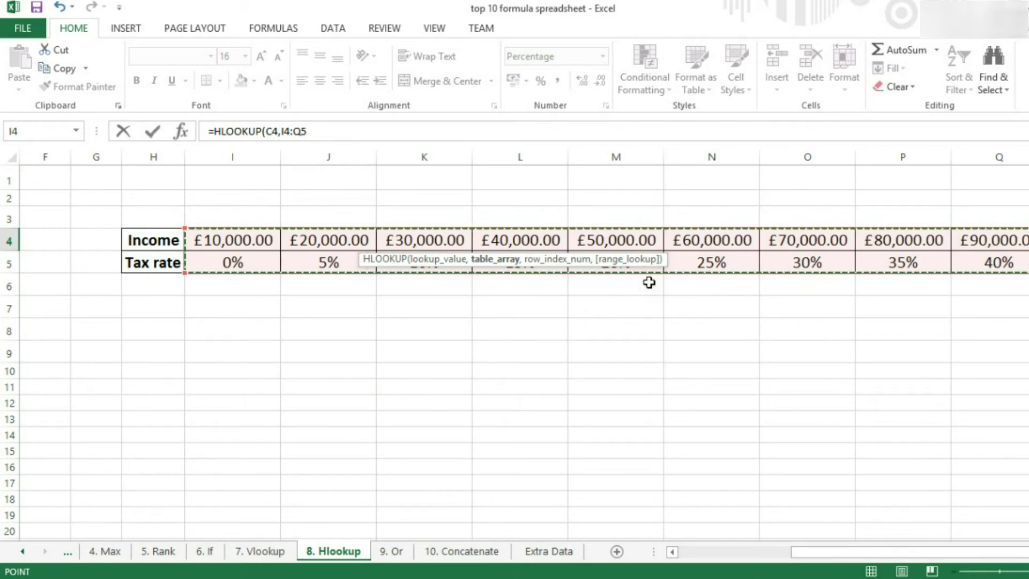
key(F4)
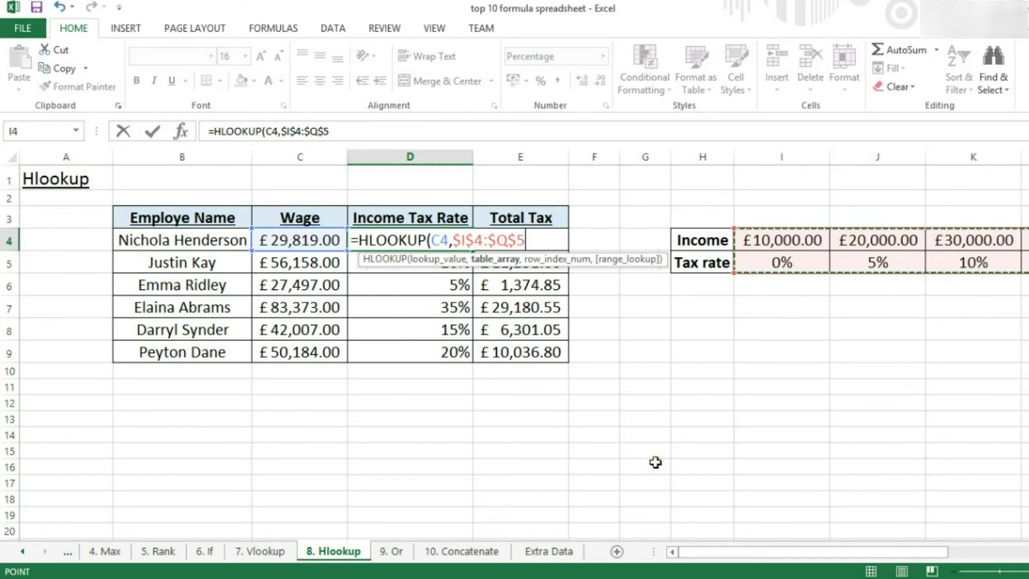
text(,2)
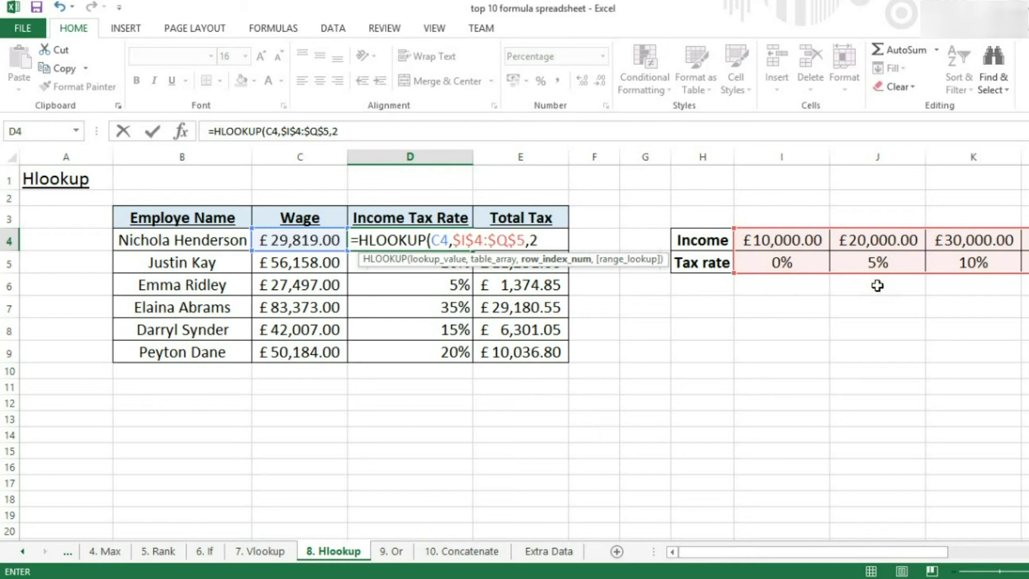
- Enter row index 2 with TRUE approximate match, completing =HLOOKUP(C4,$I$4:$Q$5,2,TRUE), which returns 5%
text(,)
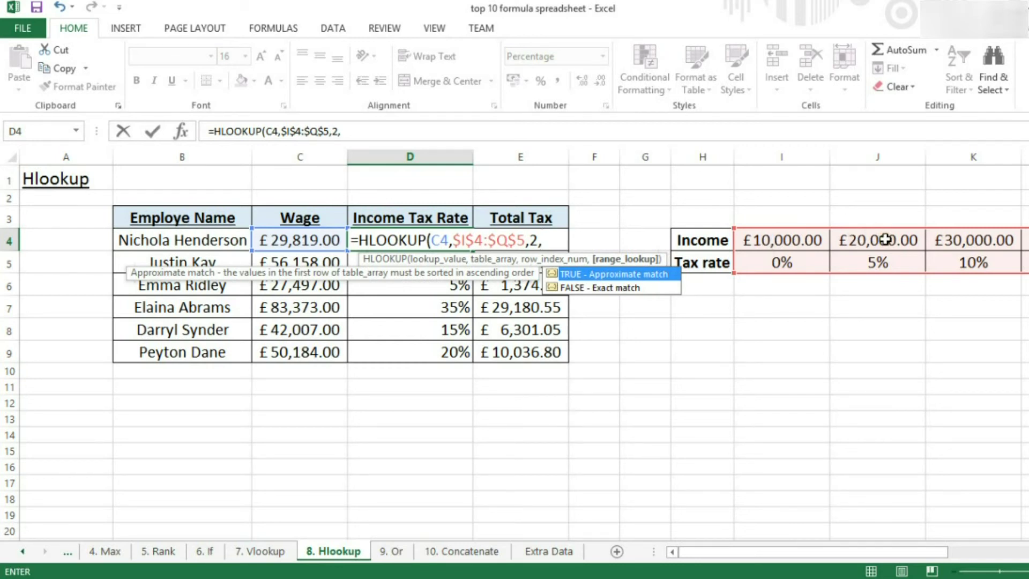
double_click(633, 275)
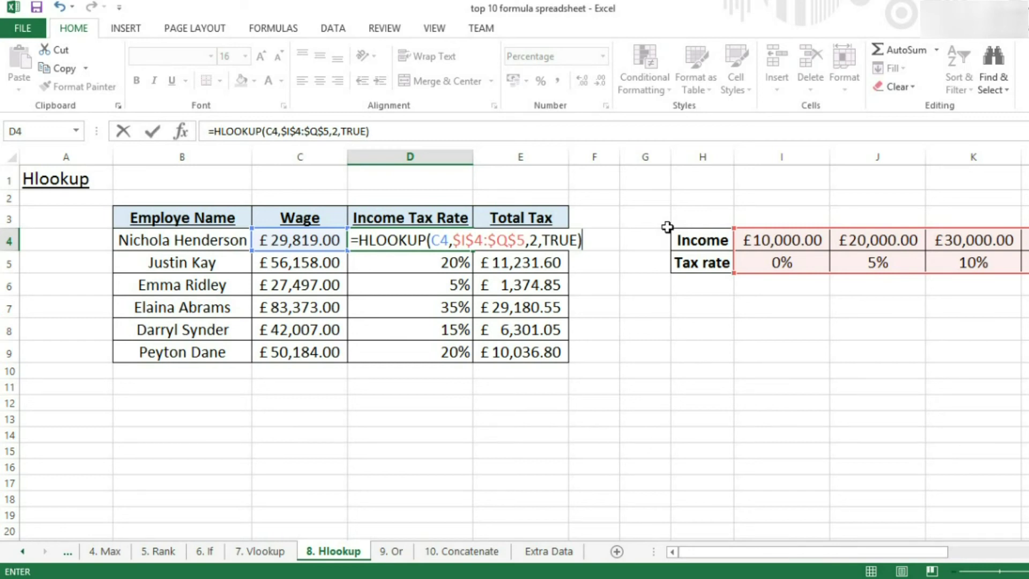
key(Return)
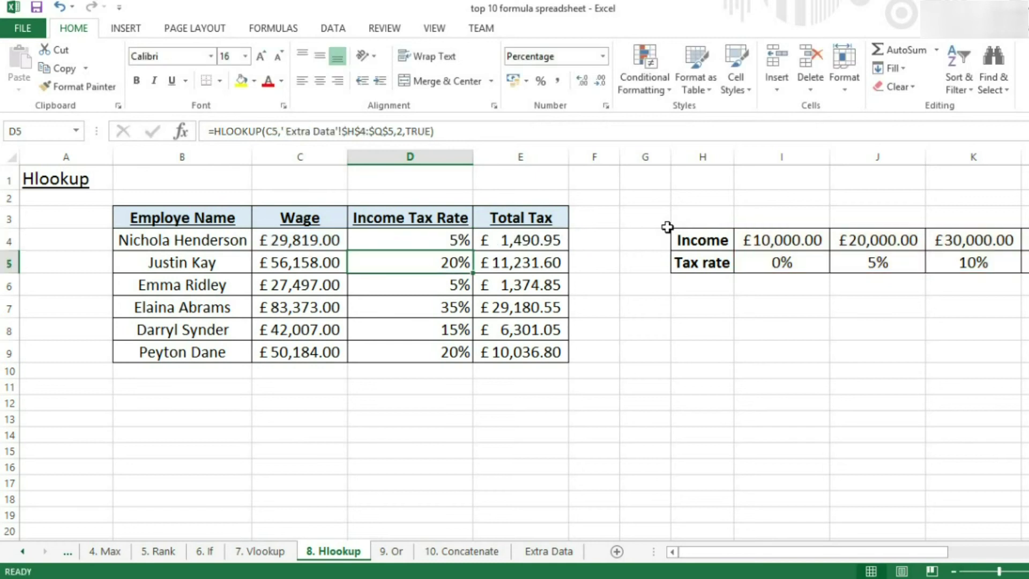
- Copy D4's HLOOKUP formula down through D9, then go to the Extra Data sheet
click(424, 246)
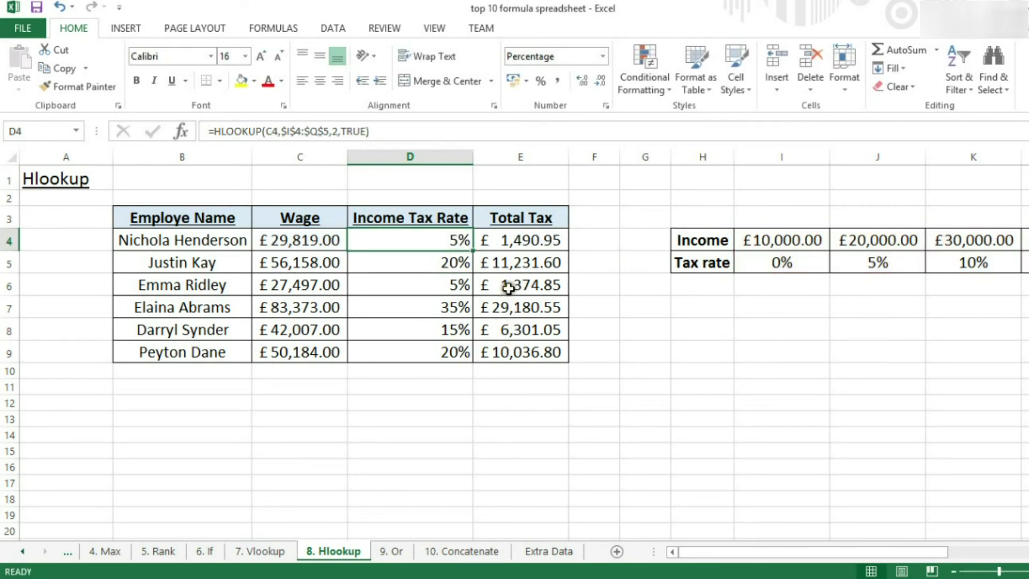
drag(472, 250, 471, 361)
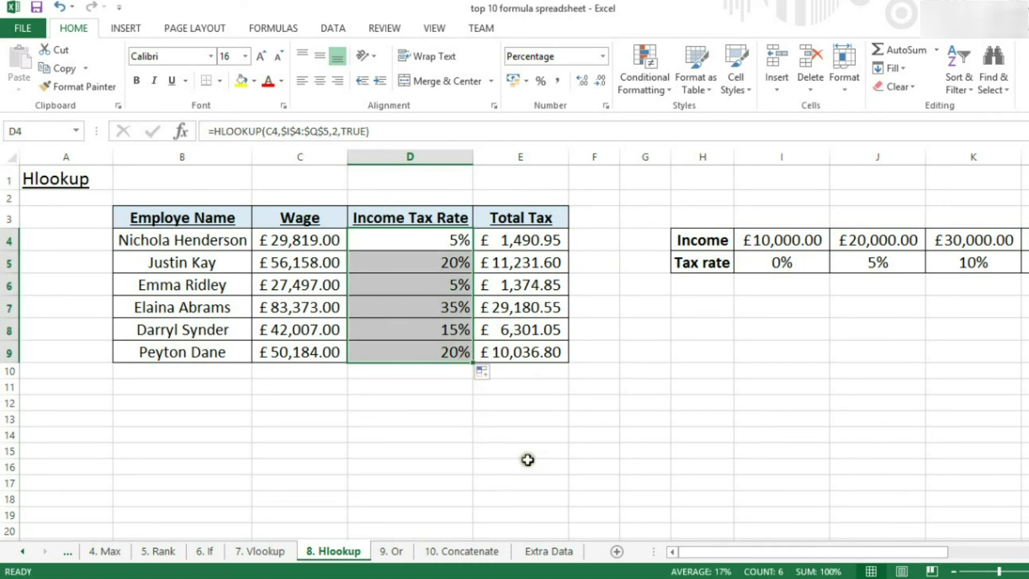
click(435, 248)
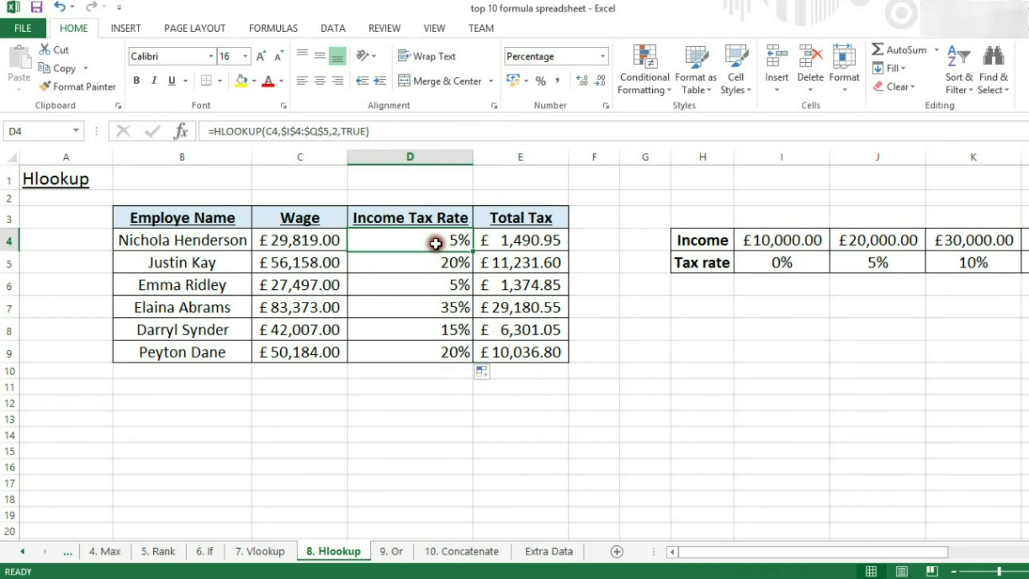
click(569, 552)
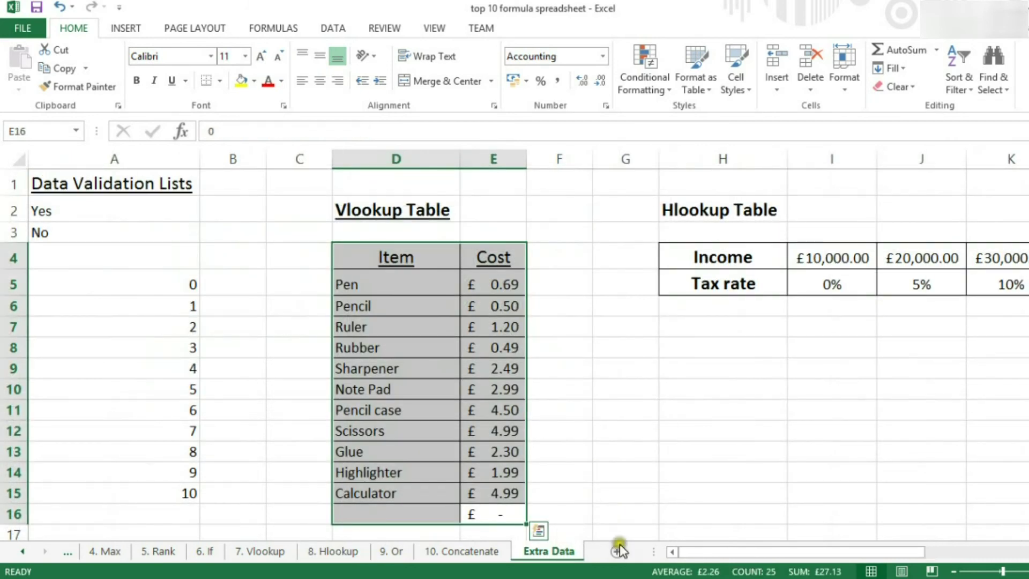